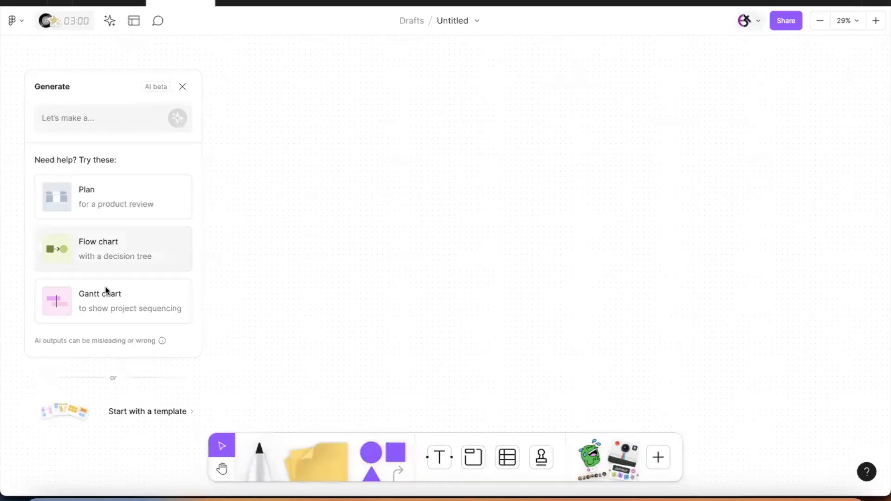
# Step: Generate a decision-tree flow chart from the 'Flow chart with a decision tree' suggestion
pyautogui.click(124, 249)
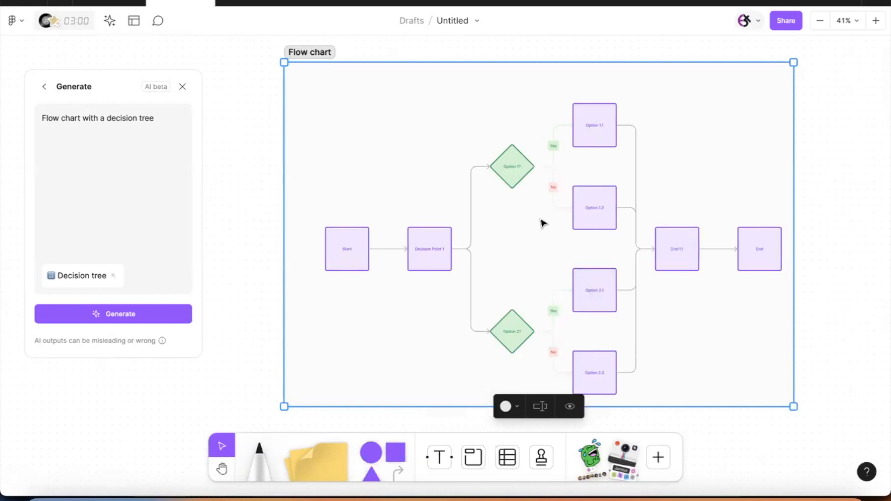
# Step: Replace the prompt with the gaming-app onboarding description and generate that flow chart
pyautogui.moveTo(152, 119); pyautogui.dragTo(6, 108)
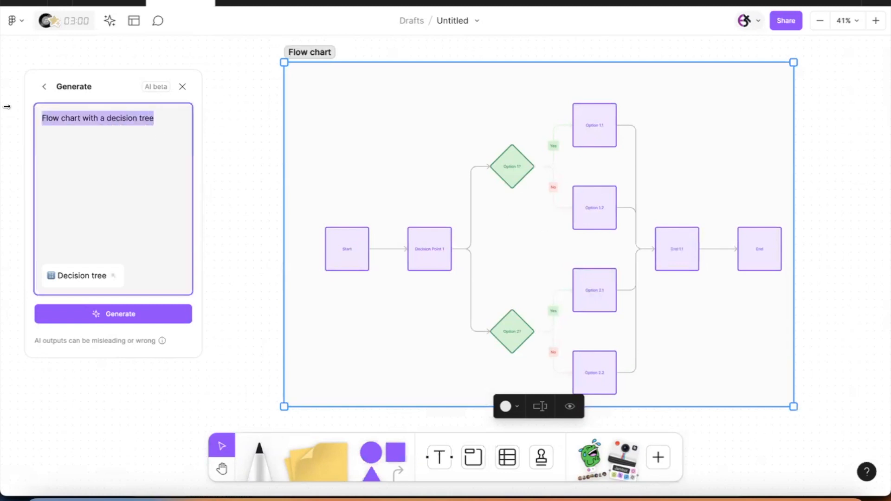
pyautogui.write('Flow chart with a decision tree depicting an onboarding process for a gaming app')
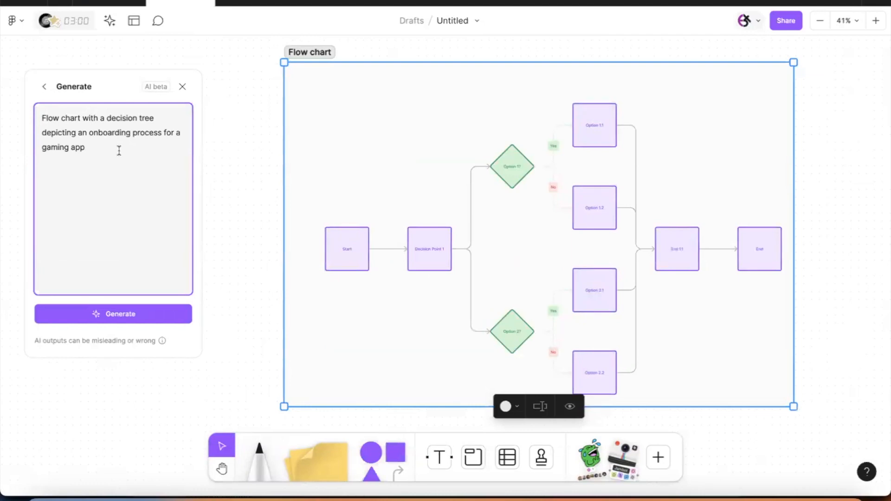
pyautogui.click(123, 311)
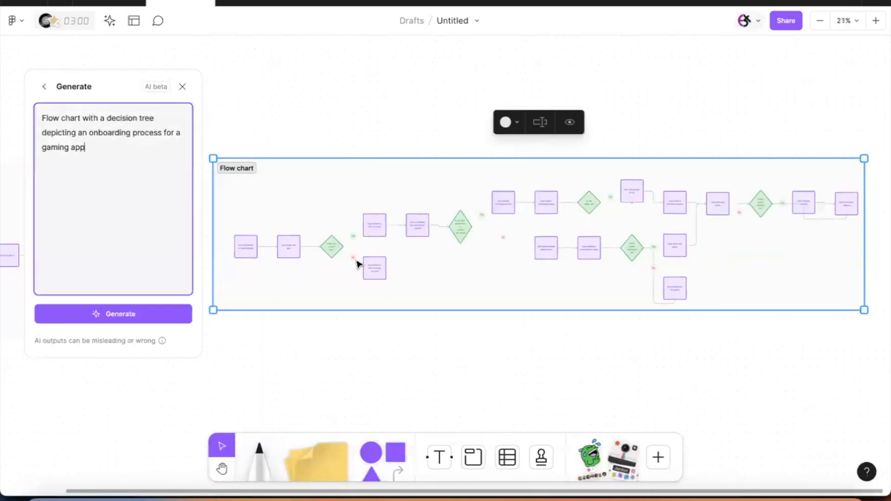
# Step: Generate a second version of the gaming-app onboarding flow chart from the same prompt
pyautogui.scroll(10, 320, 234)
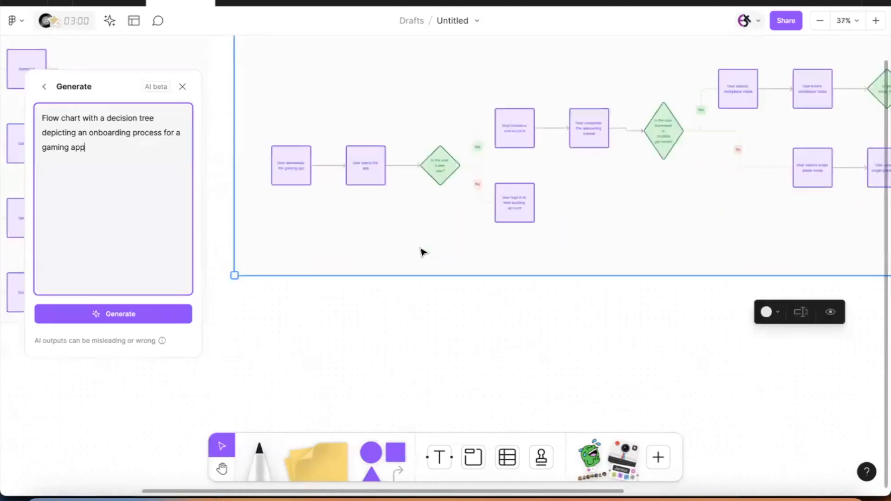
pyautogui.click(137, 314)
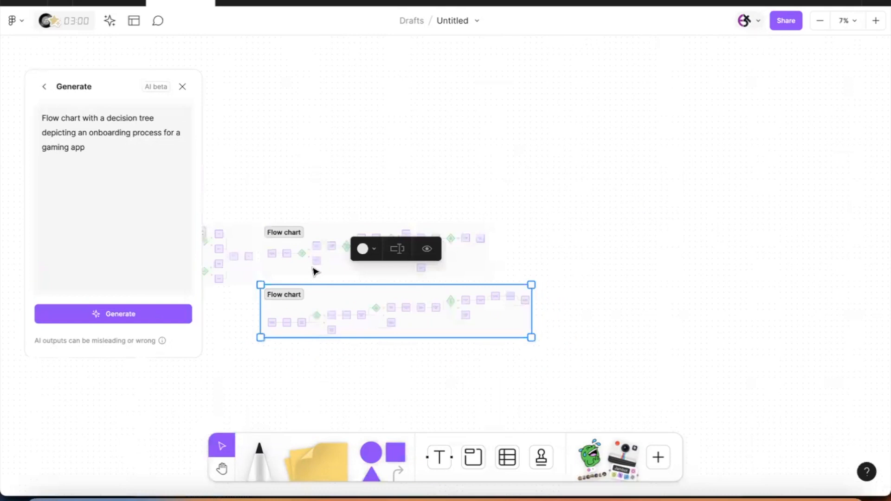
pyautogui.scroll(6, 314, 270)
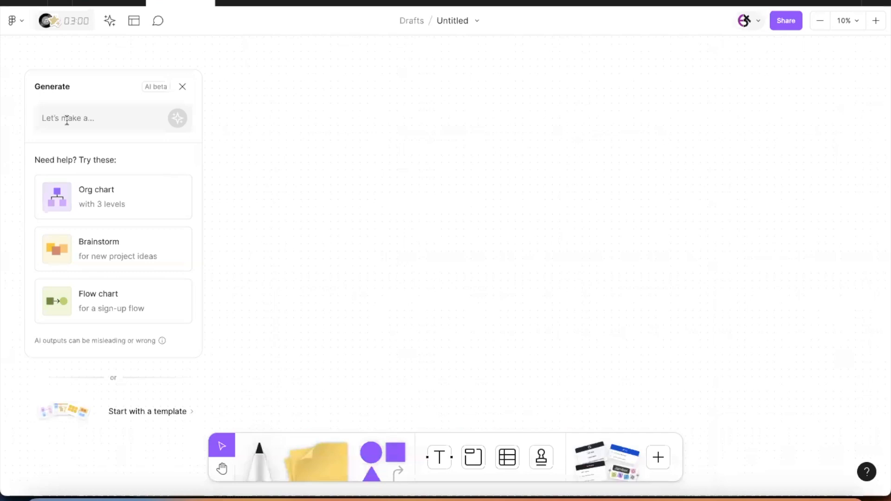
# Step: Paste the web-accessibility workshop planning request as a new prompt and generate the board
pyautogui.click(67, 121)
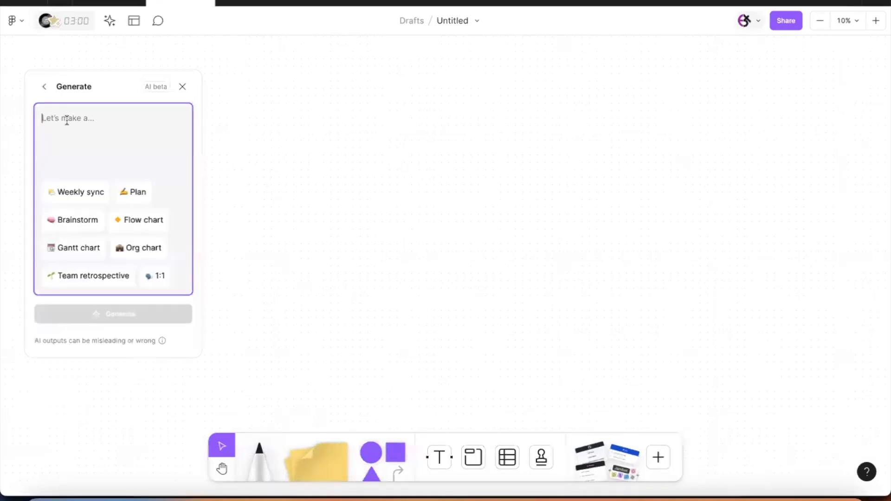
pyautogui.write('Can you help me organise a interactive workshop to figure out how we can collaborate between designers and developers on how we can improve accessibility of our web applications. Ensure that we finish the session with an action plan')
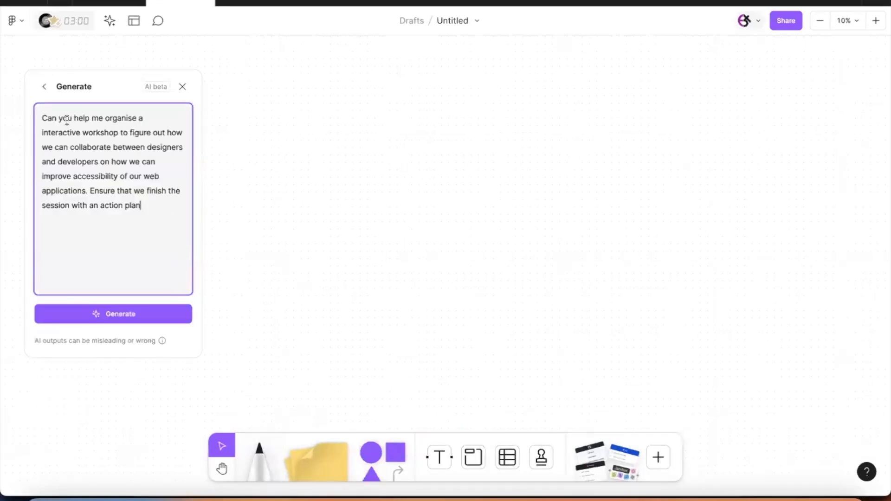
pyautogui.click(117, 314)
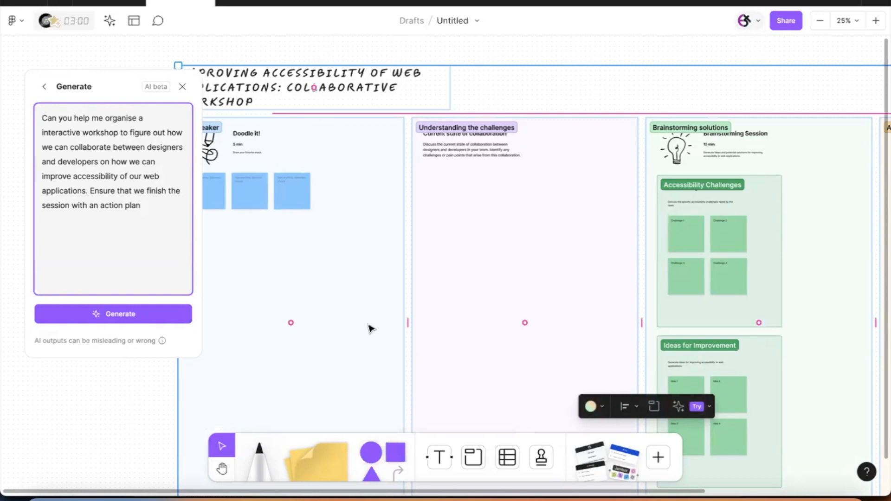
# Step: Deselect the workshop board and pan across to its Brainstorming solutions and Action plan sections
pyautogui.scroll(-3, 370, 328)
pyautogui.hscroll(-1, 369, 327)
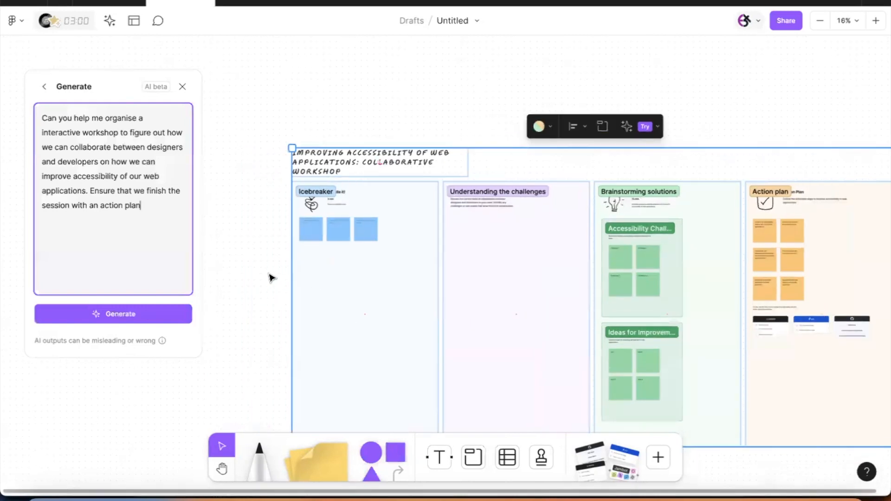
pyautogui.click(270, 277)
pyautogui.scroll(3, 375, 206)
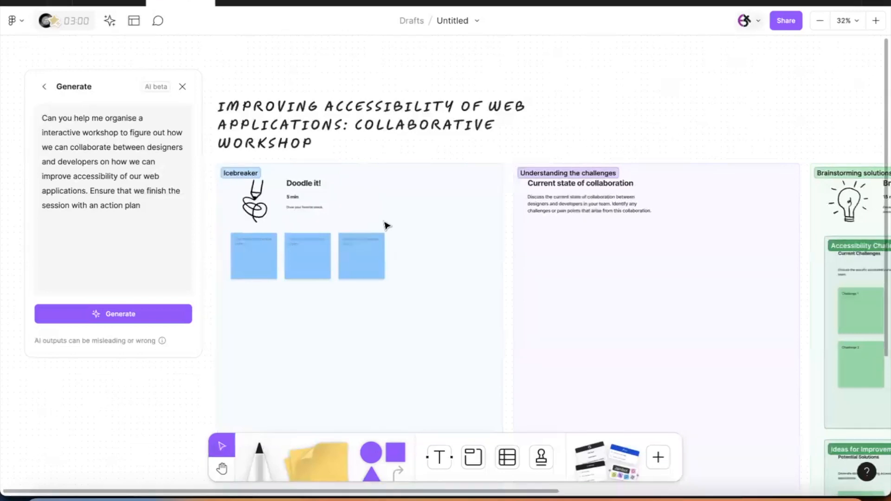
pyautogui.hscroll(5, 388, 226)
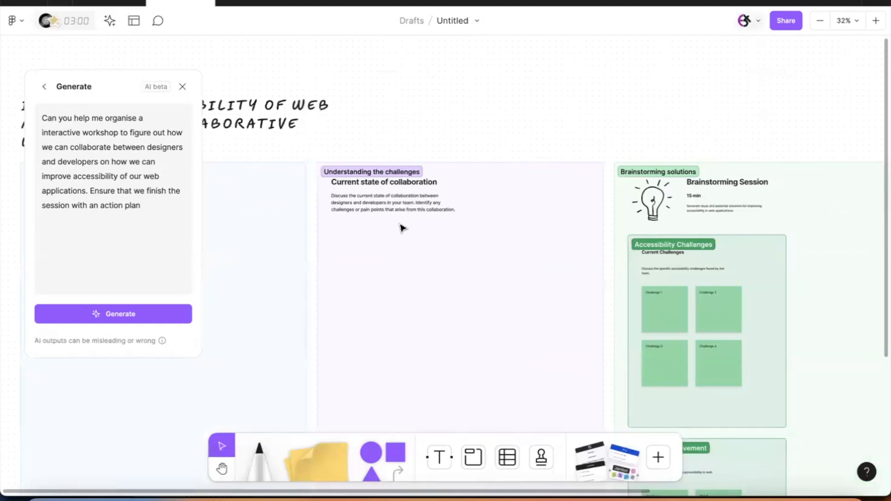
pyautogui.hscroll(2, 401, 228)
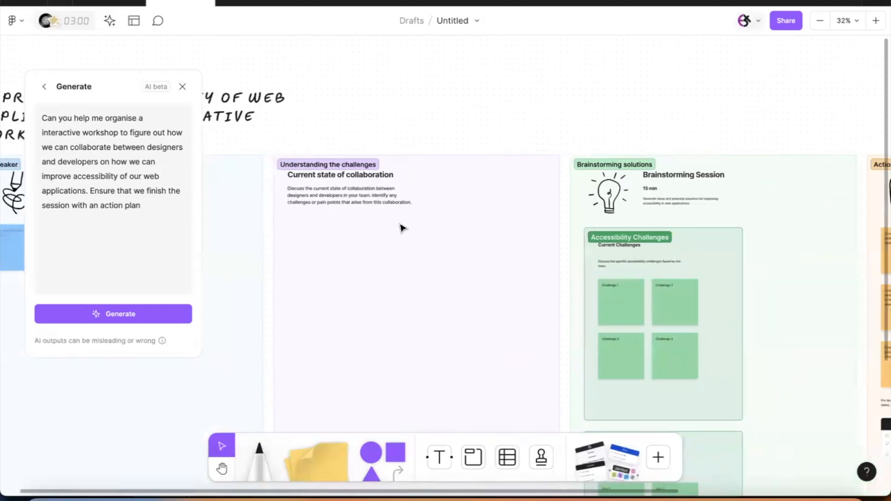
pyautogui.hscroll(7, 402, 228)
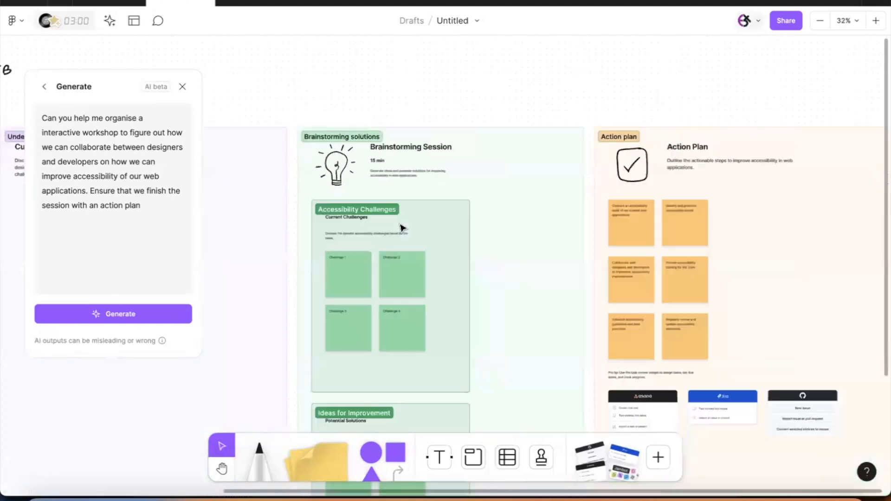
pyautogui.hscroll(2, 402, 228)
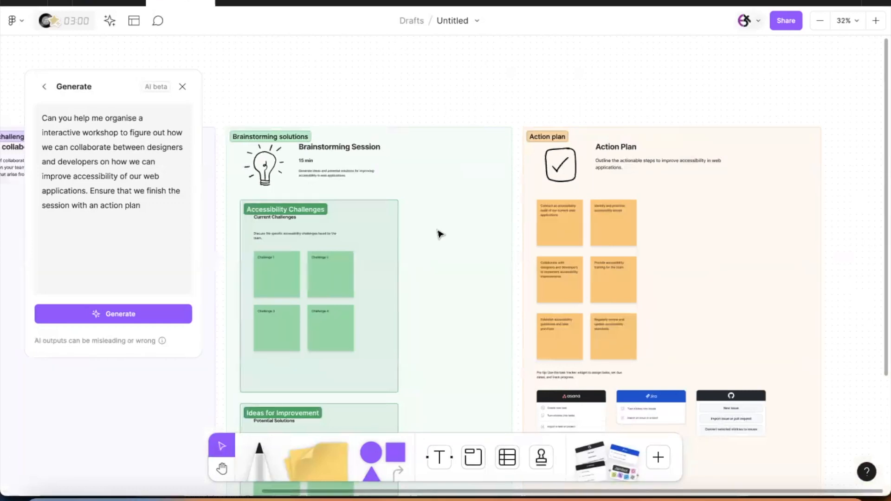
# Step: Zoom into the Action plan stickies and task widgets, then zoom out to the full board
pyautogui.hscroll(4, 441, 233)
pyautogui.scroll(-2, 441, 233)
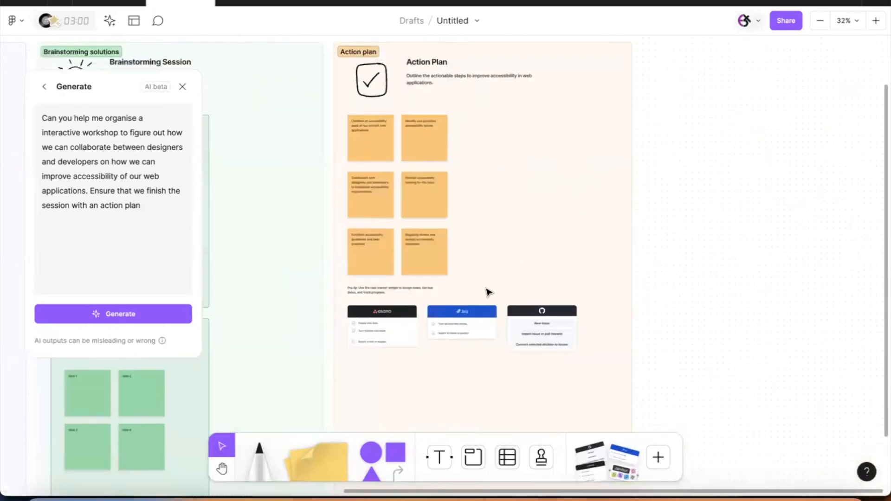
pyautogui.scroll(-1, 488, 293)
pyautogui.keyDown('ctrl'); pyautogui.scroll(1, 571, 213); pyautogui.keyUp('ctrl')
pyautogui.keyDown('ctrl'); pyautogui.scroll(3, 589, 188); pyautogui.keyUp('ctrl')
pyautogui.keyDown('ctrl'); pyautogui.scroll(2, 589, 188); pyautogui.keyUp('ctrl')
pyautogui.scroll(-4, 589, 189)
pyautogui.hscroll(-2, 589, 189)
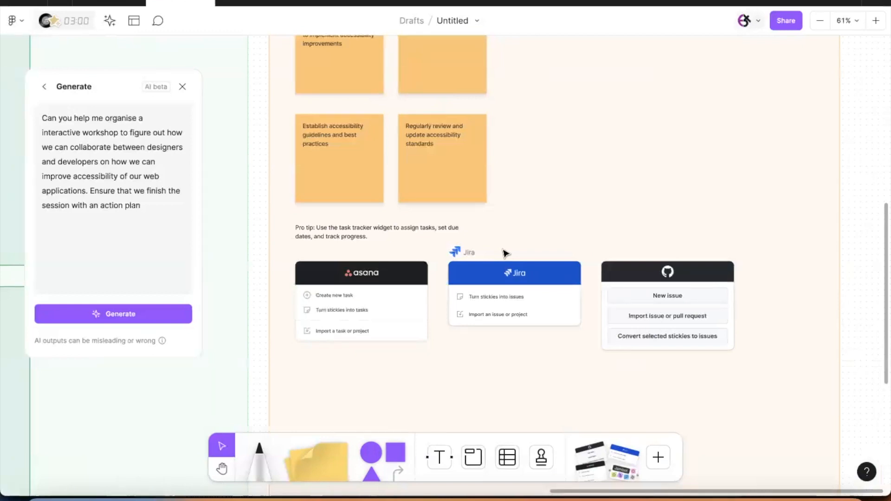
pyautogui.keyDown('ctrl'); pyautogui.scroll(-3, 575, 223); pyautogui.keyUp('ctrl')
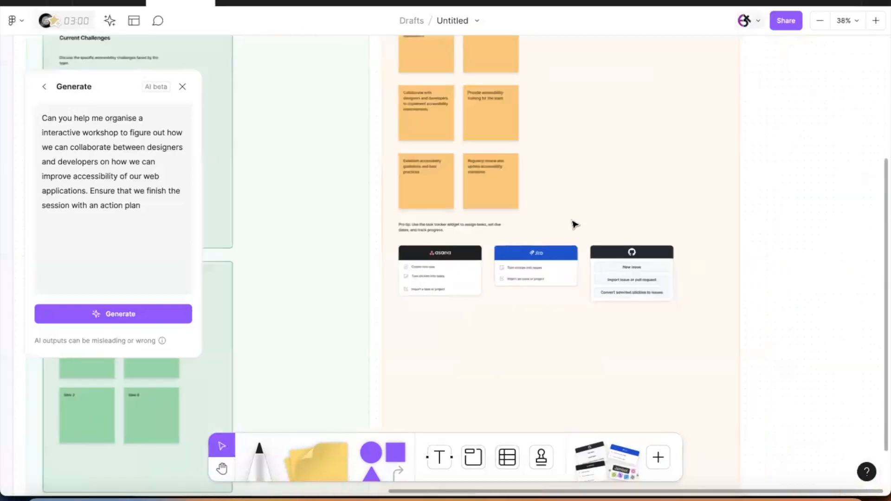
pyautogui.keyDown('ctrl'); pyautogui.scroll(-4, 576, 223); pyautogui.keyUp('ctrl')
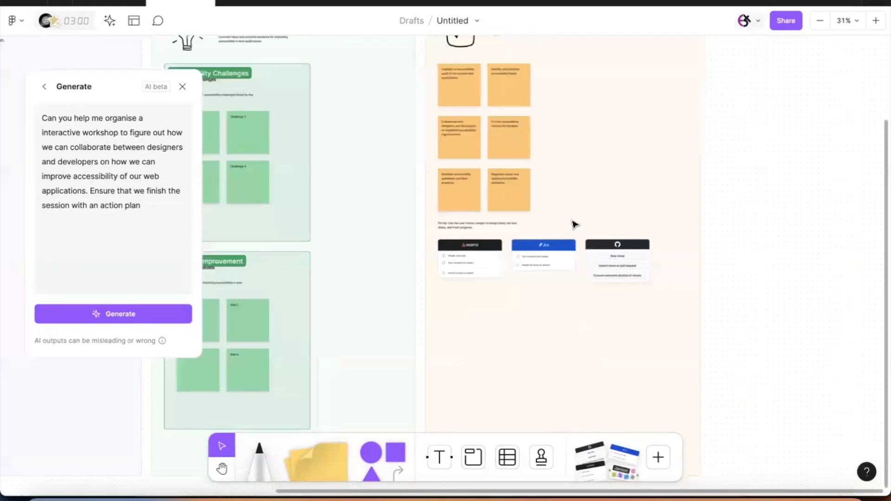
pyautogui.hscroll(-3, 575, 223)
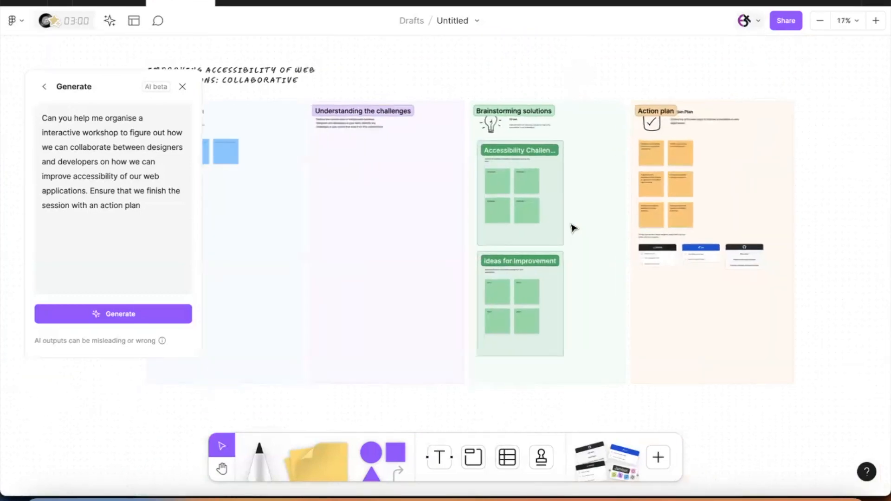
pyautogui.keyDown('ctrl'); pyautogui.scroll(-2, 574, 228); pyautogui.keyUp('ctrl')
# Step: Generate a second accessibility workshop board from the same prompt, then deselect and zoom into it
pyautogui.click(169, 313)
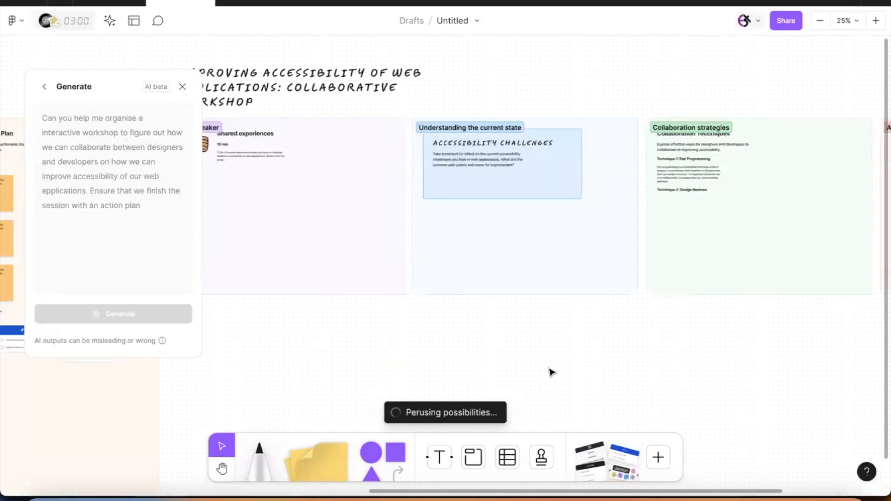
pyautogui.keyDown('ctrl'); pyautogui.scroll(-2, 551, 372); pyautogui.keyUp('ctrl')
pyautogui.keyDown('ctrl'); pyautogui.scroll(-2, 551, 371); pyautogui.keyUp('ctrl')
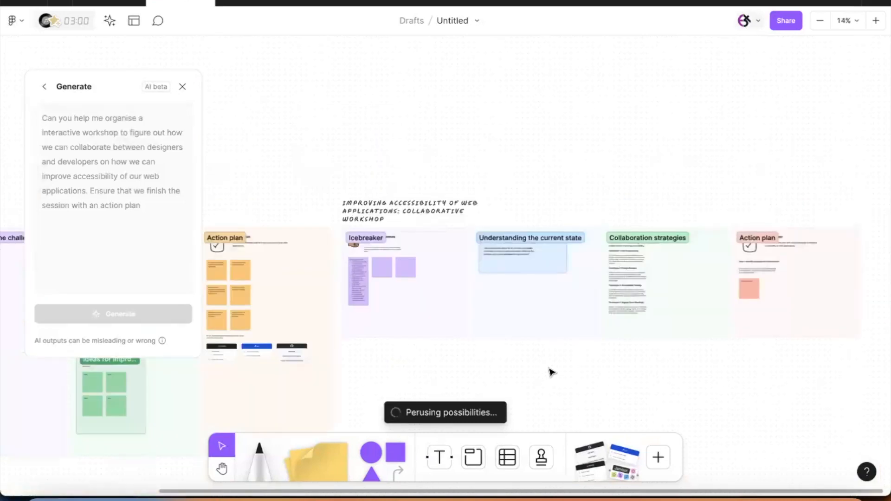
pyautogui.scroll(-5, 551, 371)
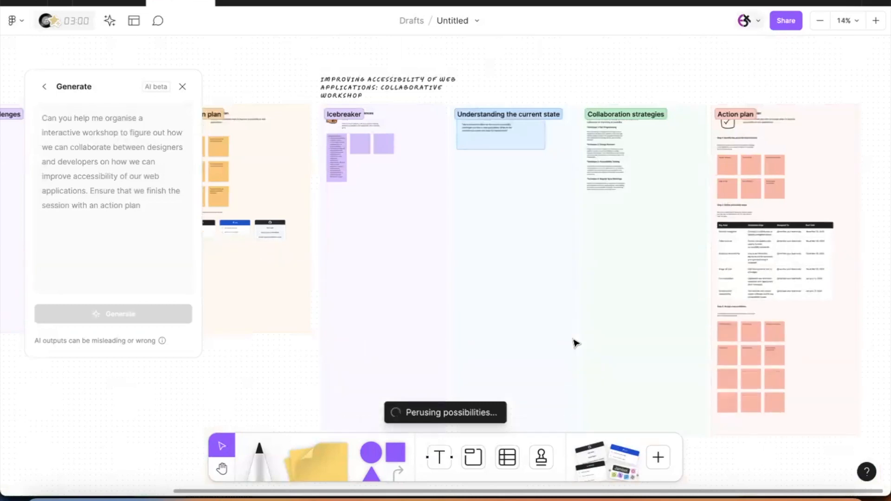
pyautogui.hscroll(2, 718, 330)
pyautogui.scroll(-6, 718, 330)
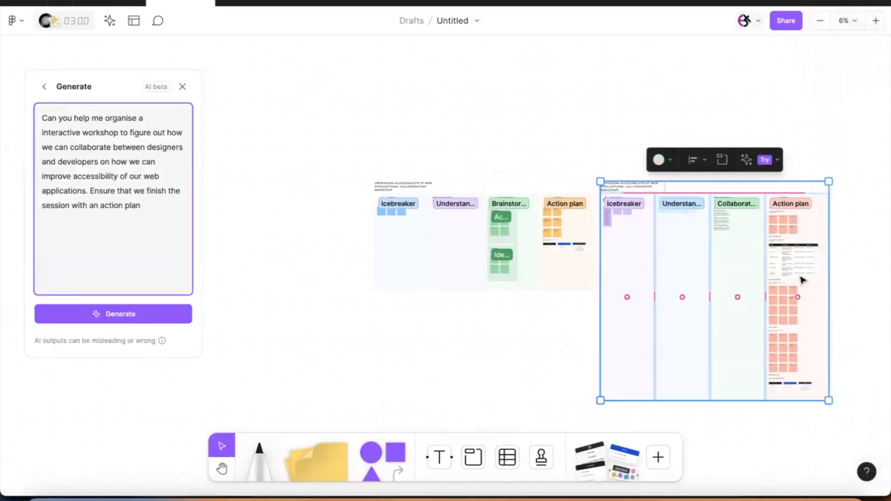
pyautogui.scroll(6, 803, 280)
pyautogui.hscroll(8, 802, 280)
pyautogui.click(495, 249)
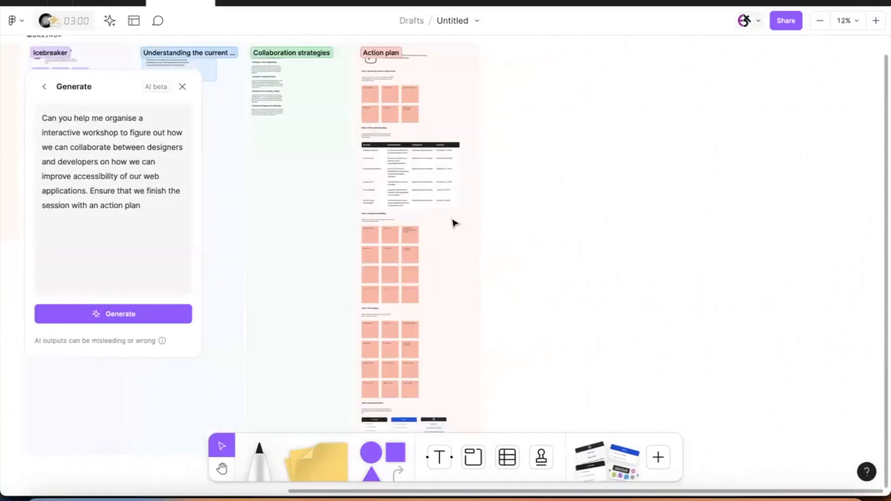
pyautogui.scroll(10, 453, 223)
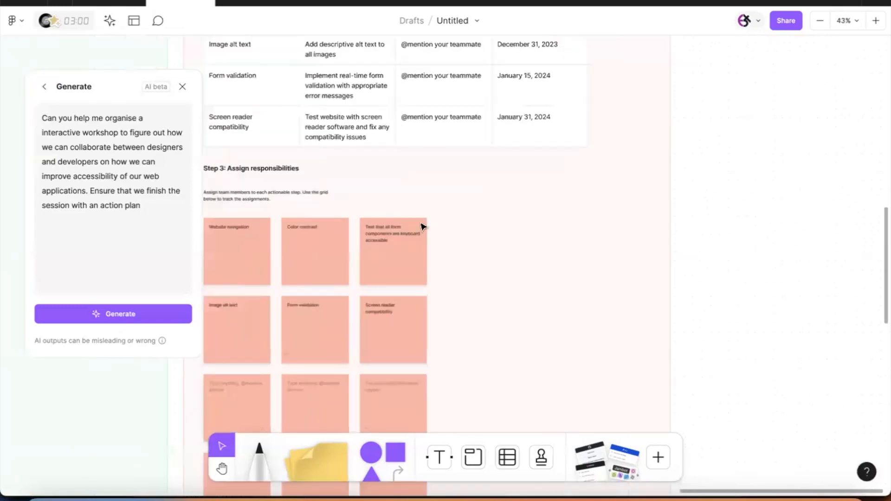
# Step: Select the 'Test that all form components are keyboard accessible' sticky and find Jambot among widgets
pyautogui.scroll(-2, 425, 211)
pyautogui.scroll(10, 425, 212)
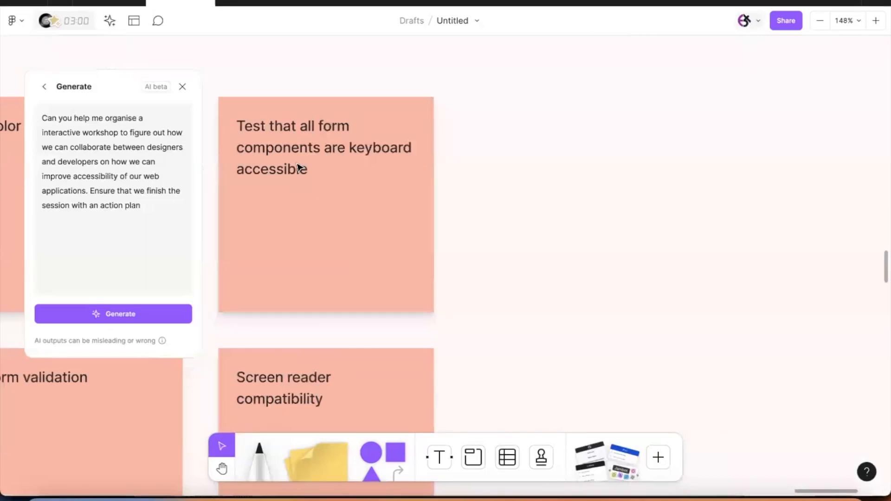
pyautogui.scroll(-5, 308, 184)
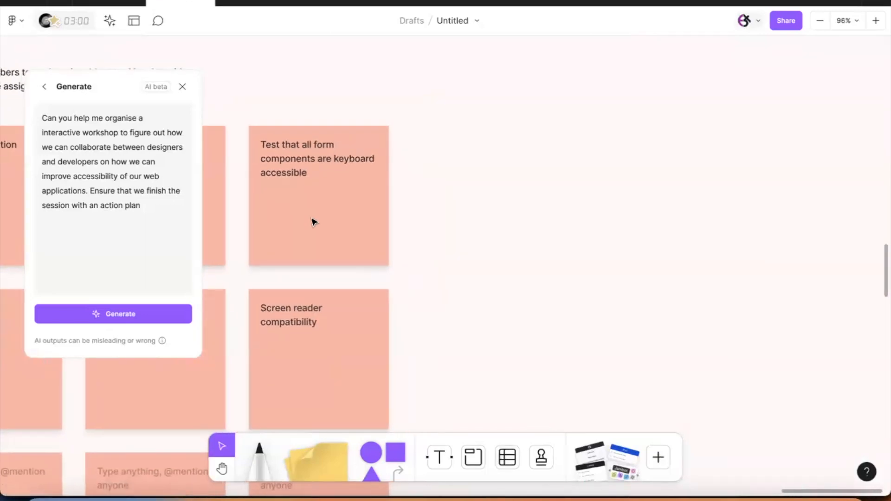
pyautogui.click(314, 223)
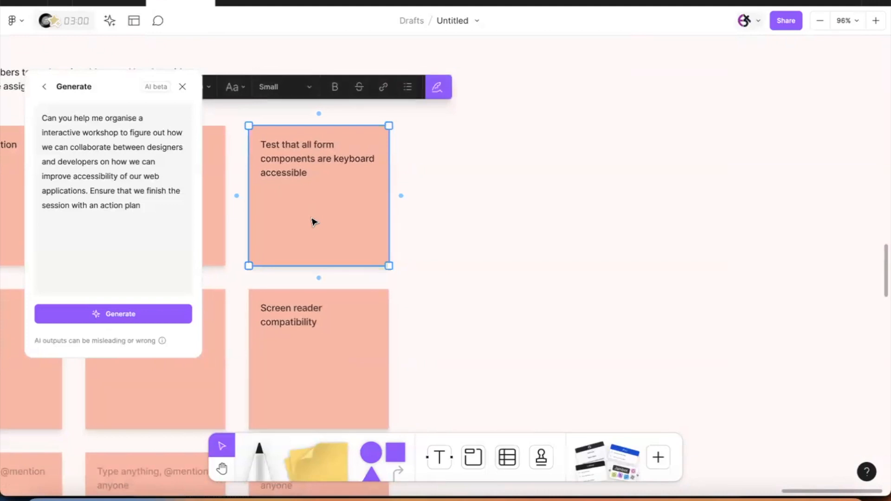
pyautogui.click(620, 471)
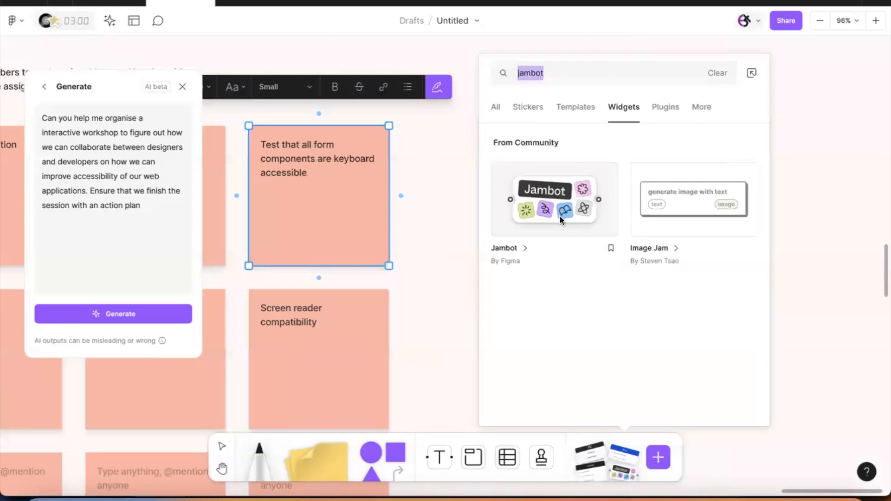
# Step: Insert a Jambot widget right of the keyboard-accessibility sticky and connect the sticky to it
pyautogui.click(560, 213)
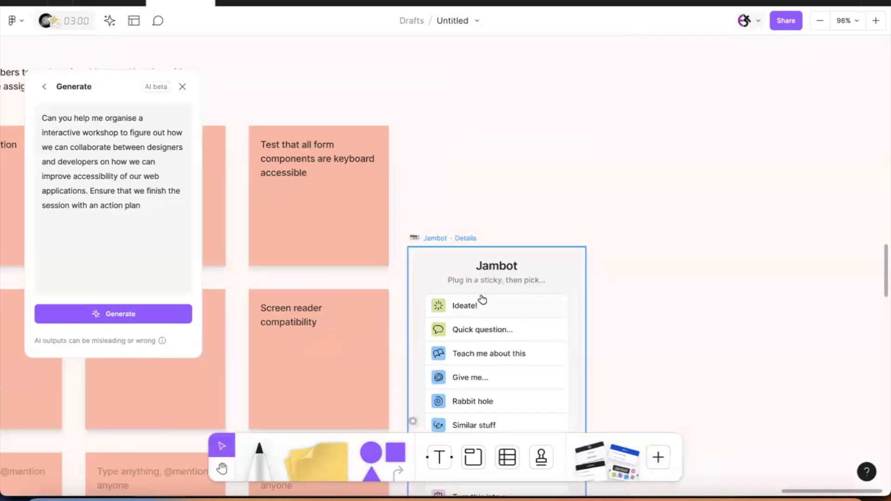
pyautogui.moveTo(492, 271); pyautogui.dragTo(683, 82)
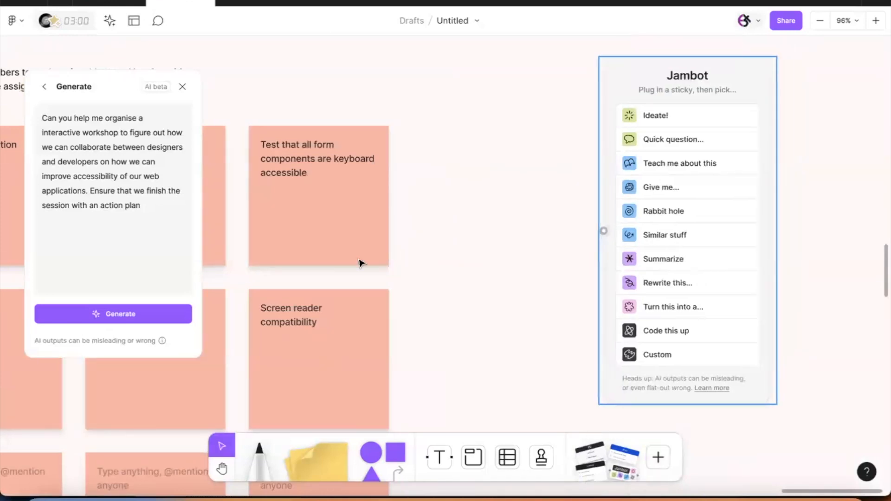
pyautogui.click(337, 227)
pyautogui.moveTo(401, 196); pyautogui.dragTo(603, 231)
pyautogui.moveTo(673, 76); pyautogui.dragTo(560, 84)
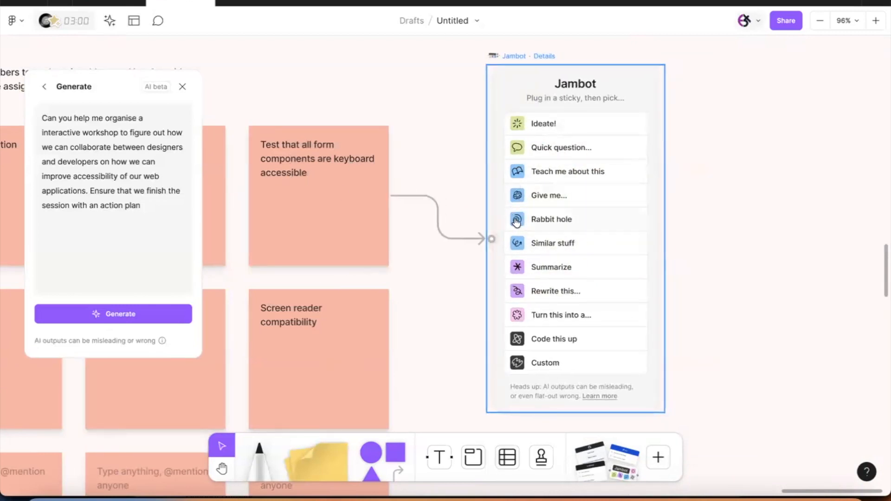
pyautogui.hscroll(5, 371, 214)
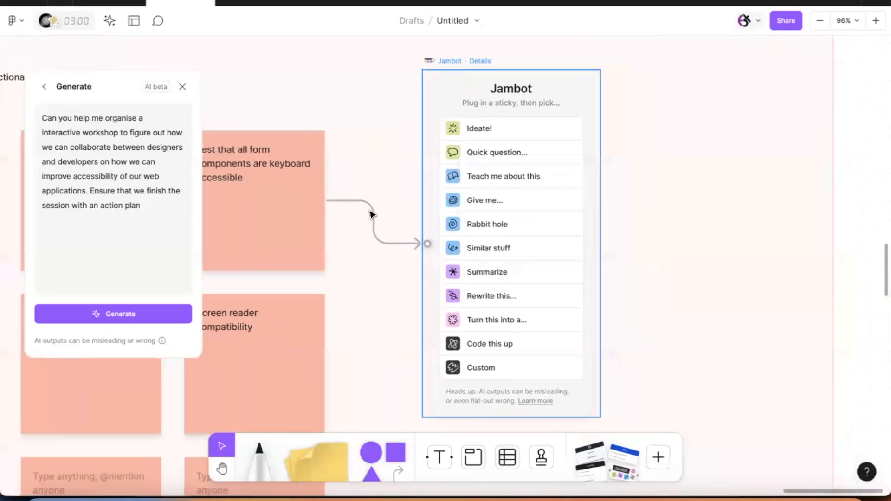
pyautogui.hscroll(1, 371, 214)
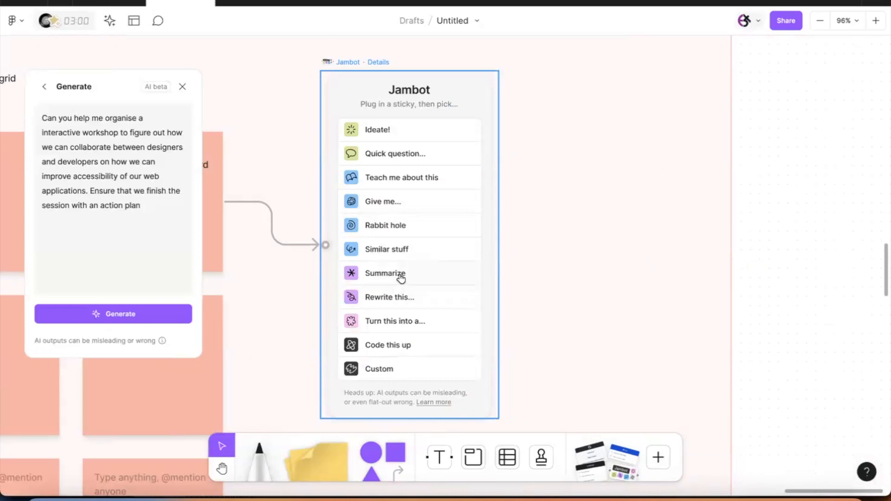
# Step: Run Jambot's Ideate! to produce green accessibility idea stickies, then show all follow-up actions
pyautogui.click(390, 134)
pyautogui.scroll(-5, 503, 267)
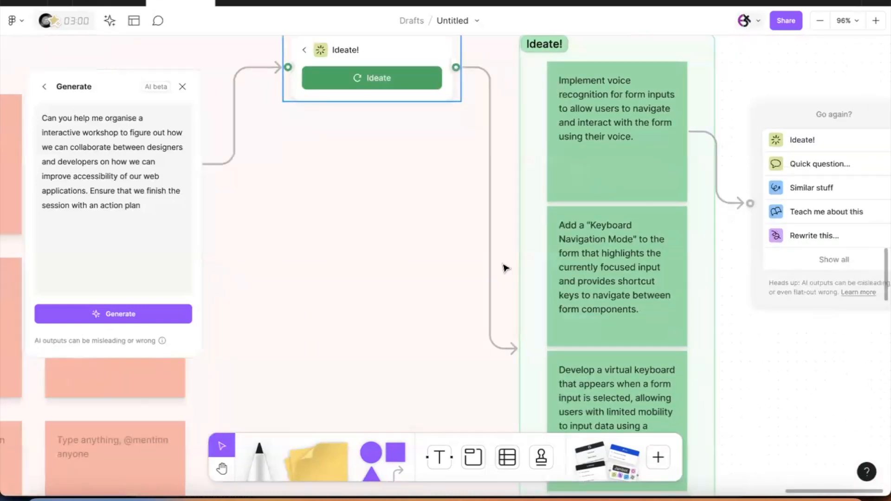
pyautogui.scroll(-1, 505, 268)
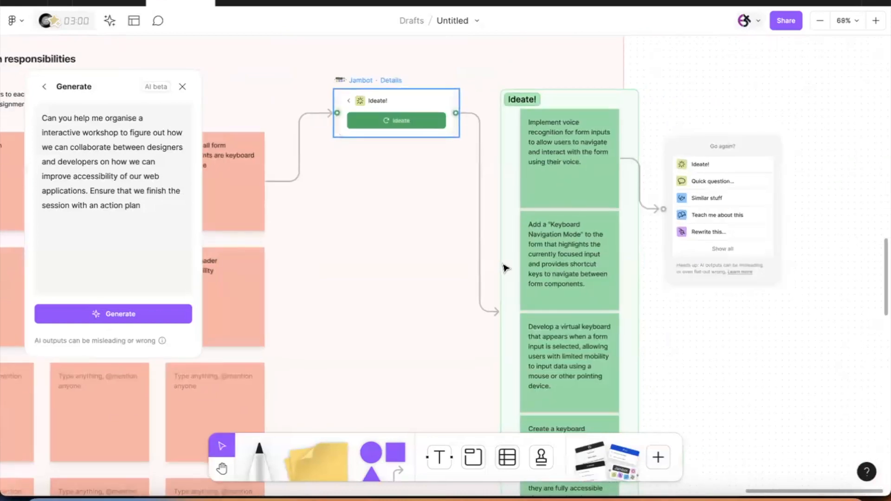
pyautogui.hscroll(3, 505, 268)
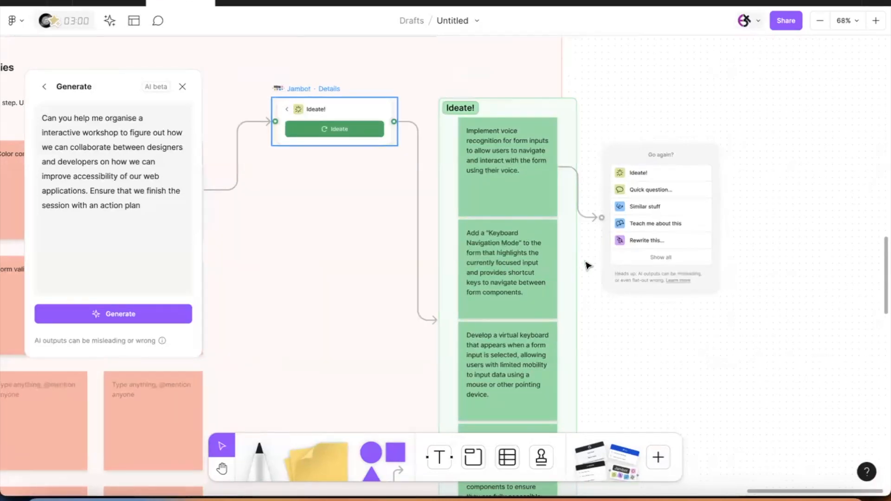
pyautogui.hscroll(4, 639, 241)
pyautogui.scroll(5, 598, 229)
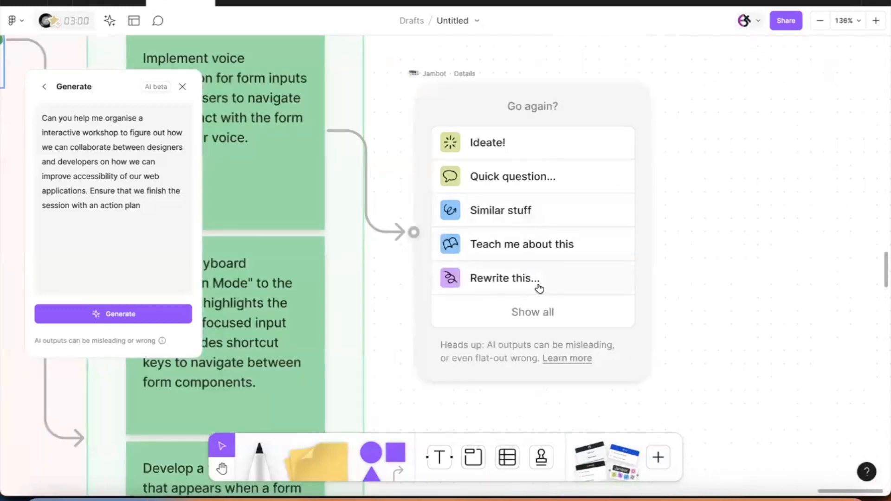
pyautogui.click(535, 311)
pyautogui.scroll(-3, 533, 307)
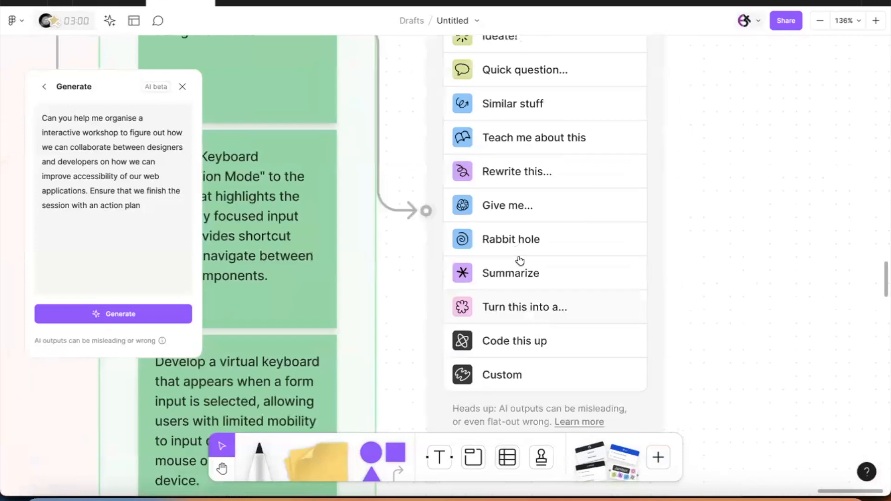
# Step: Run Jambot's Rabbit hole on the voice-recognition idea to list five related topics
pyautogui.click(516, 247)
pyautogui.scroll(-2, 545, 275)
pyautogui.scroll(-3, 546, 274)
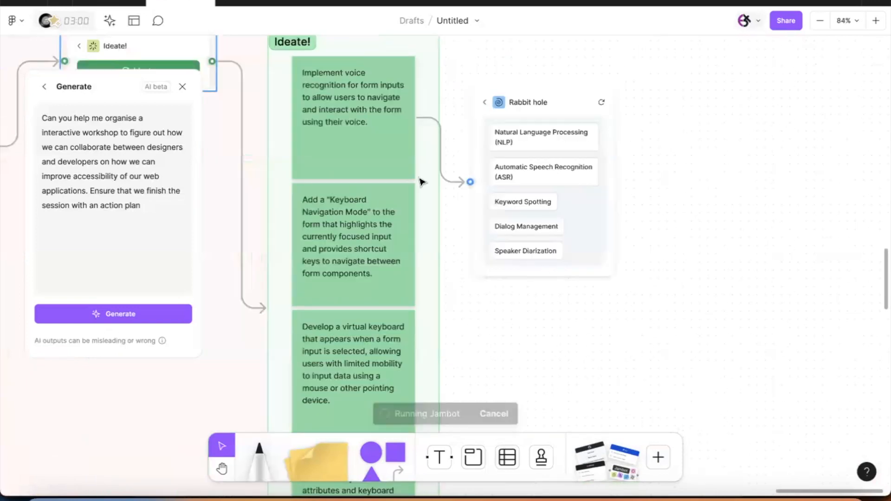
pyautogui.scroll(5, 374, 130)
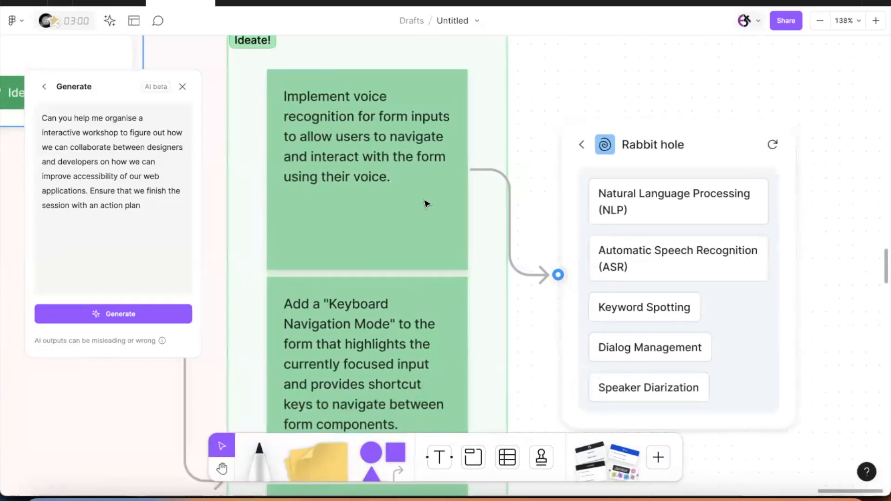
pyautogui.hscroll(3, 425, 204)
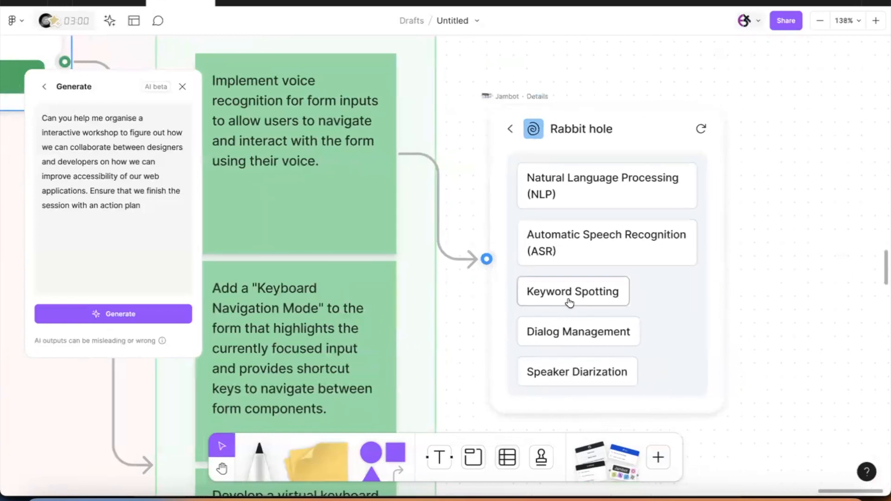
# Step: Generate a blue explanation sticky for the Natural Language Processing (NLP) topic
pyautogui.click(585, 207)
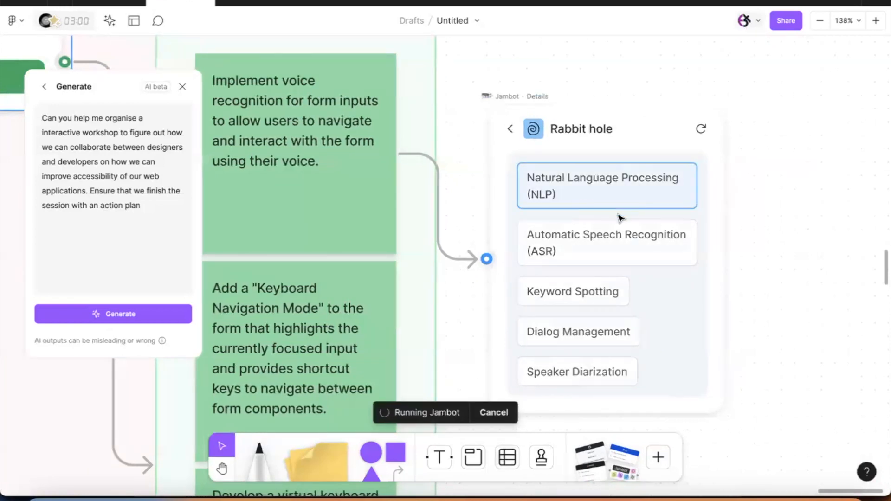
pyautogui.hscroll(5, 621, 218)
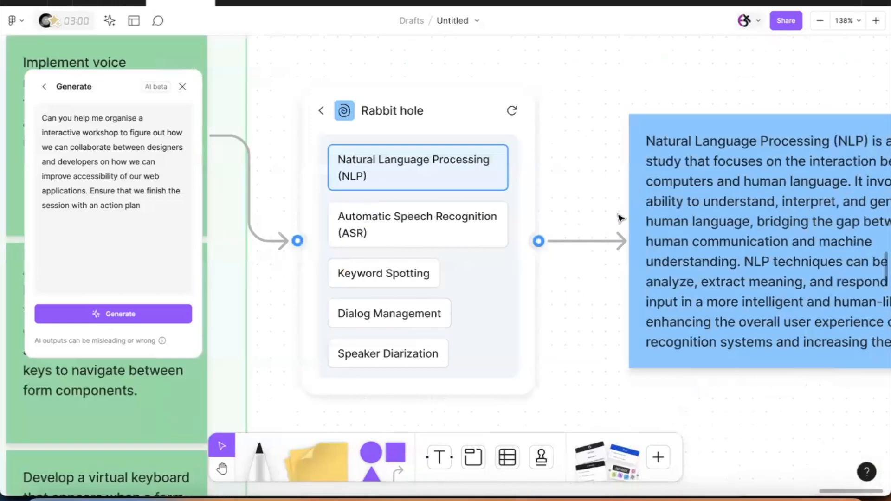
pyautogui.hscroll(5, 621, 218)
pyautogui.scroll(-3, 621, 219)
pyautogui.hscroll(3, 621, 218)
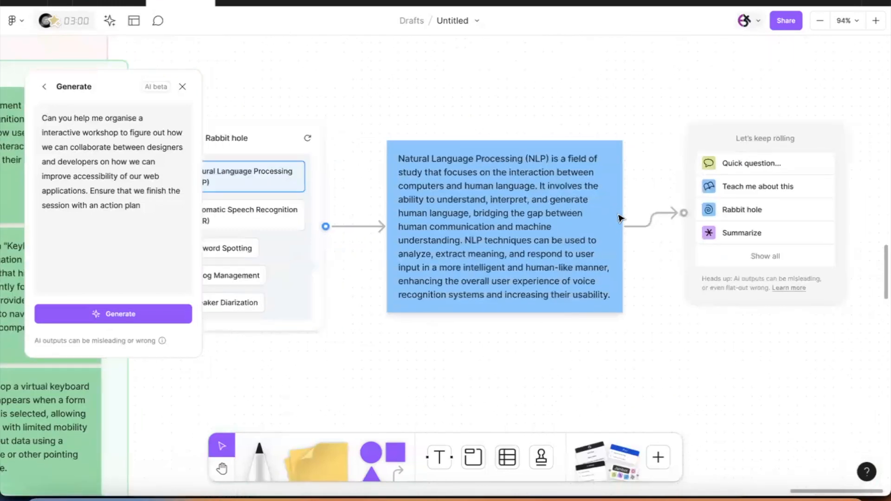
pyautogui.hscroll(2, 621, 218)
# Step: Run Teach me about this on the NLP sticky to add a simpler NLP explanation sticky
pyautogui.click(707, 171)
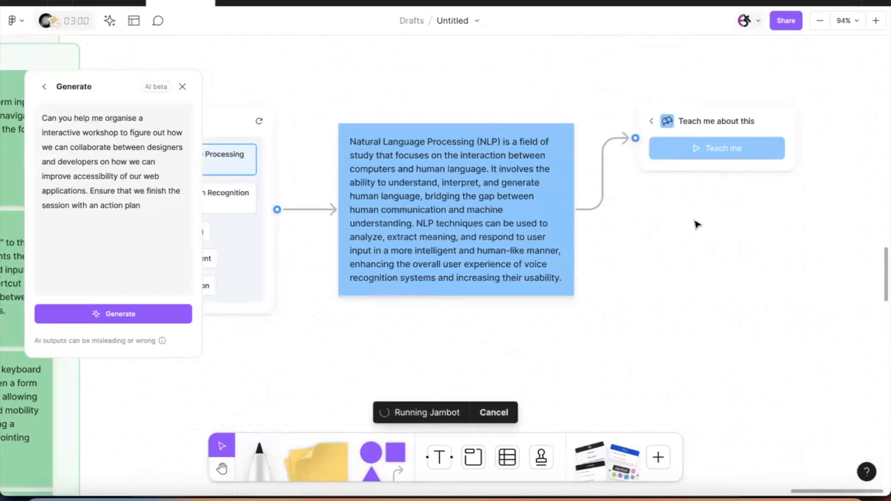
pyautogui.hscroll(5, 696, 225)
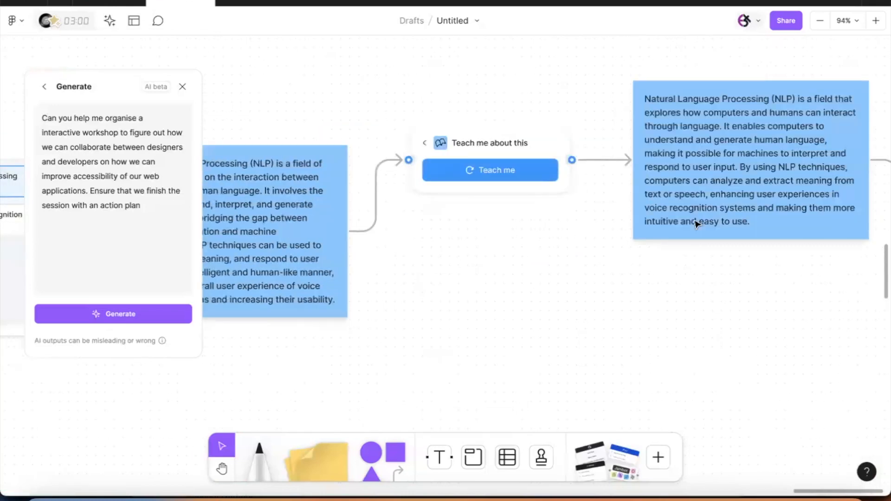
pyautogui.hscroll(8, 696, 224)
pyautogui.scroll(2, 696, 224)
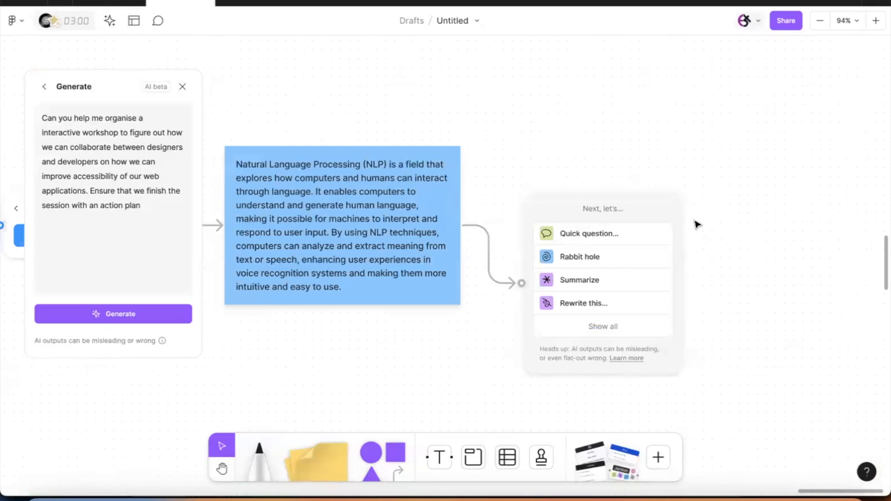
pyautogui.scroll(-10, 698, 225)
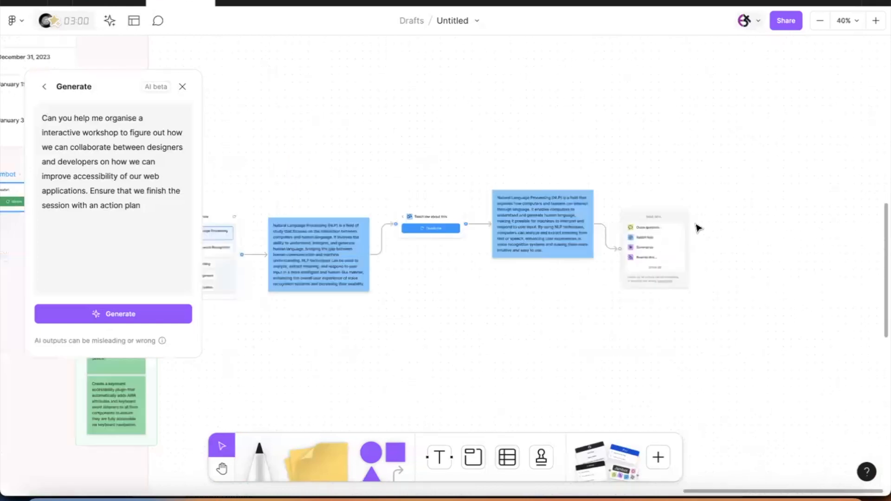
pyautogui.hscroll(-3, 698, 228)
pyautogui.scroll(1, 697, 228)
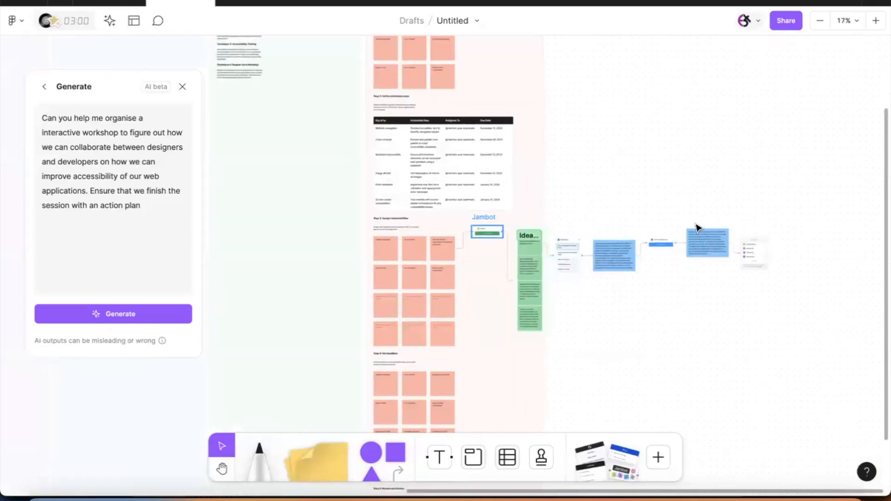